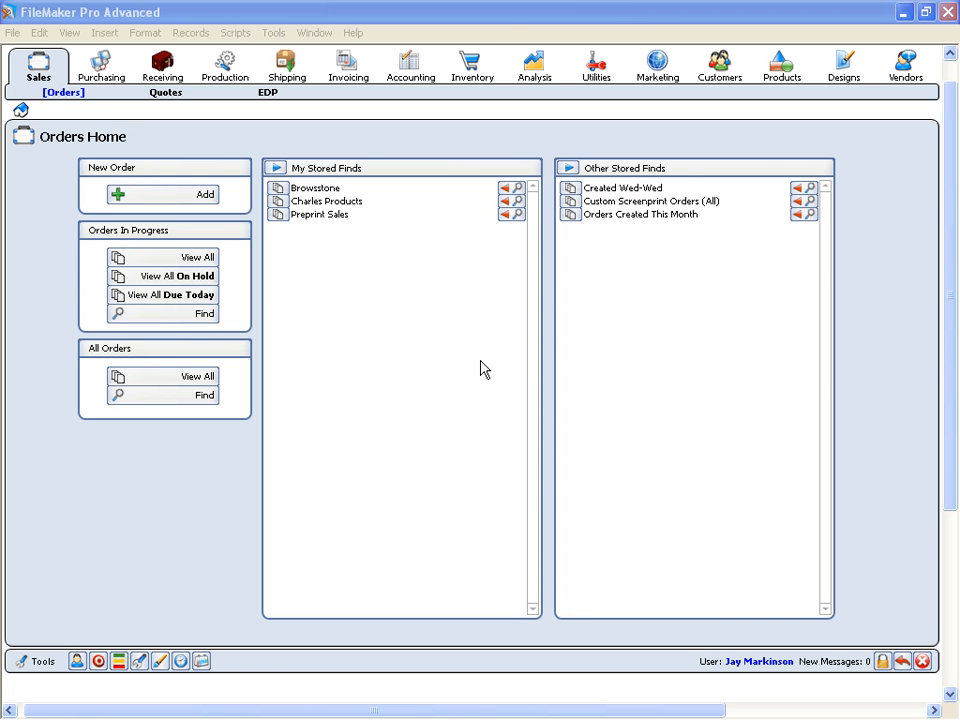
- List all orders in progress and open the last inventory order in the list
left_click(467, 69)
left_click(470, 75)
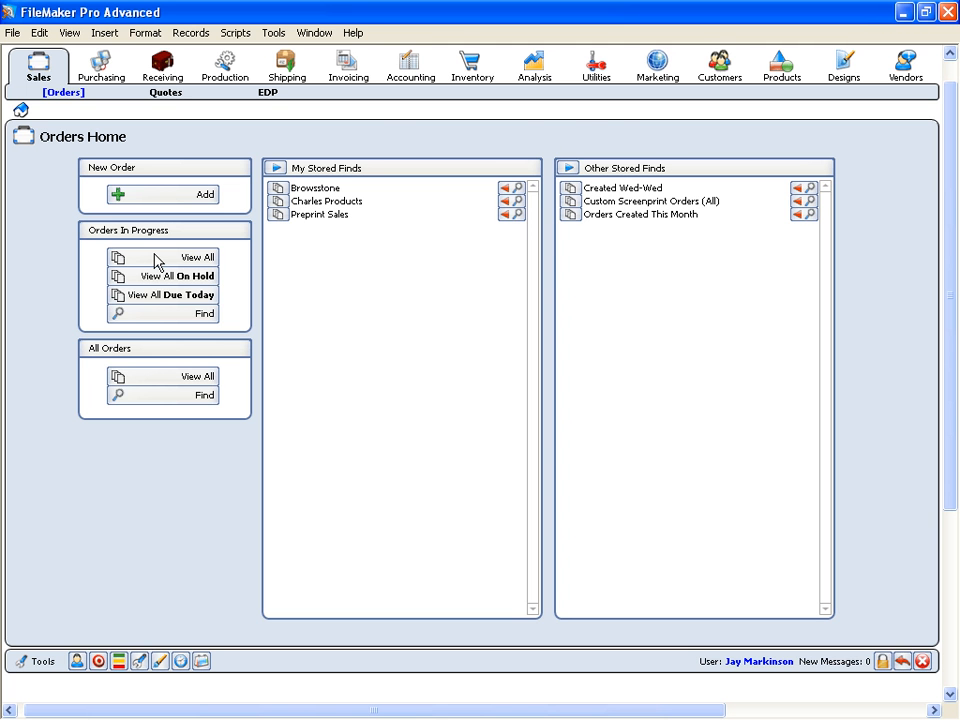
left_click(195, 259)
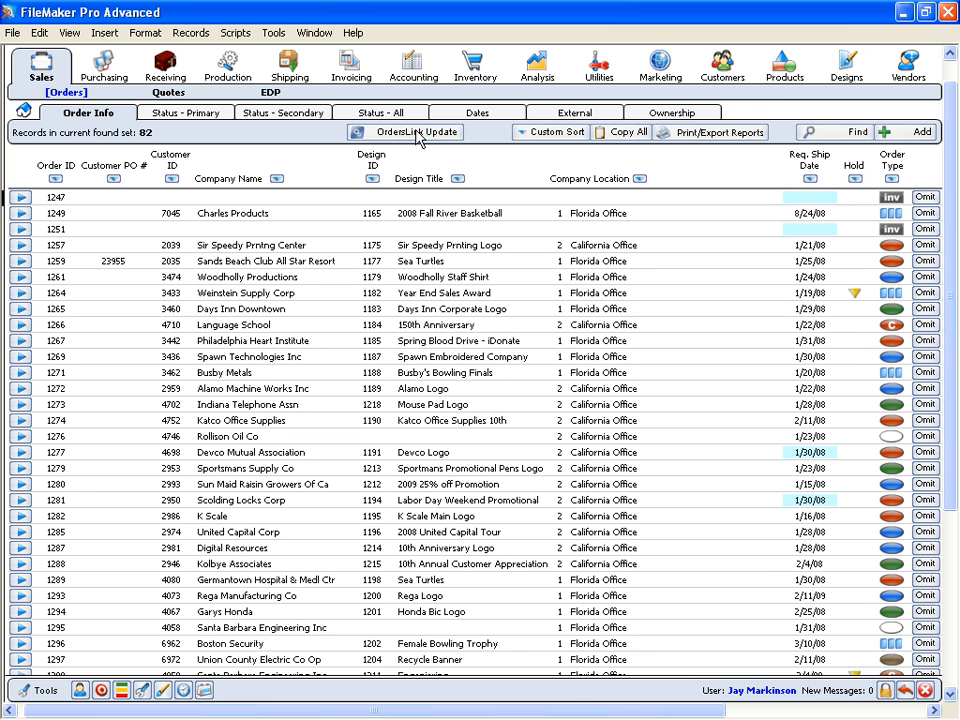
left_click(420, 138)
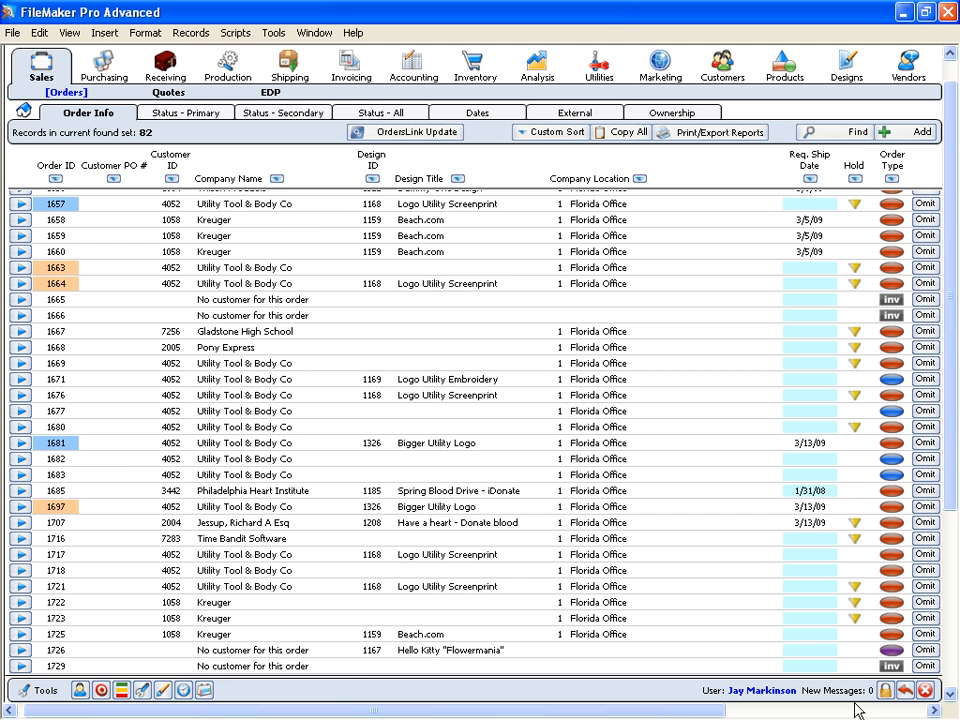
left_click(17, 667)
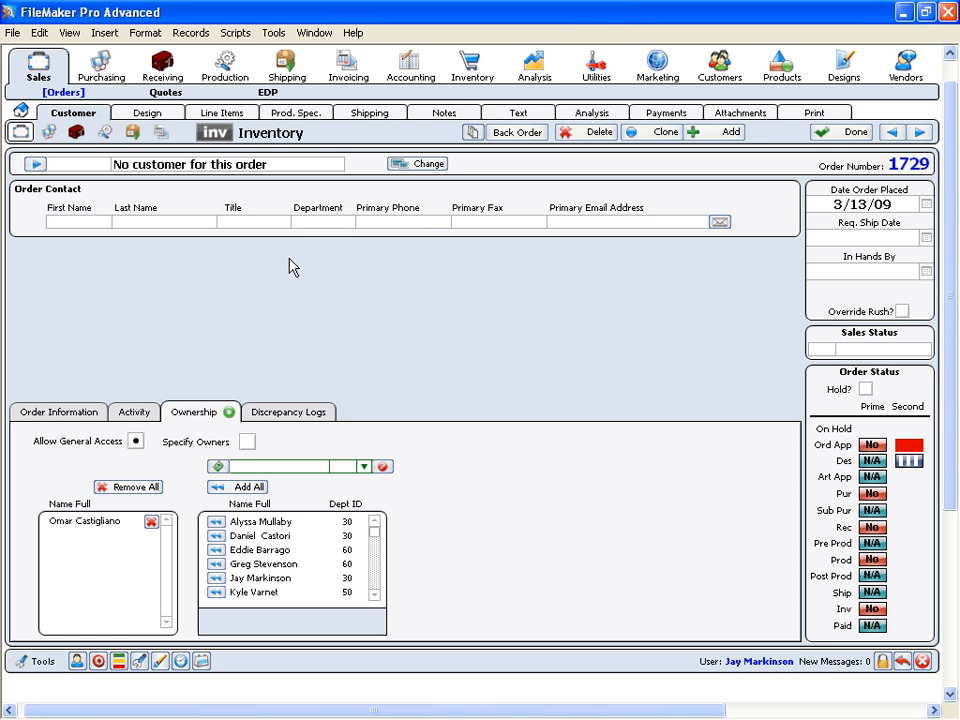
- Examine the inventory order's design page and compare its invoice line items with its work order line items
left_click(150, 115)
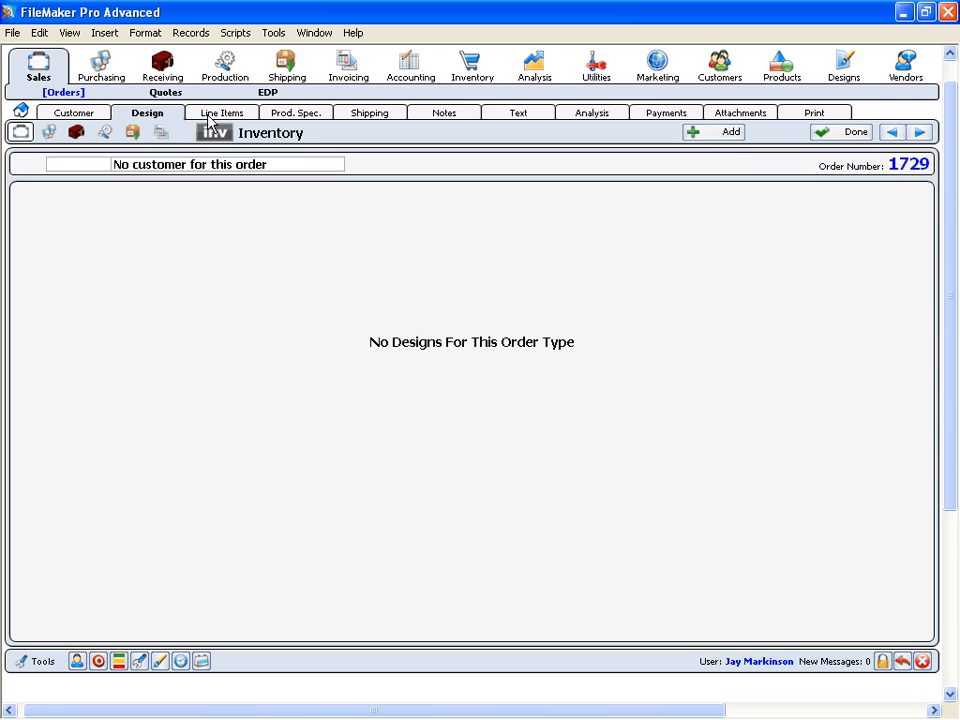
left_click(210, 118)
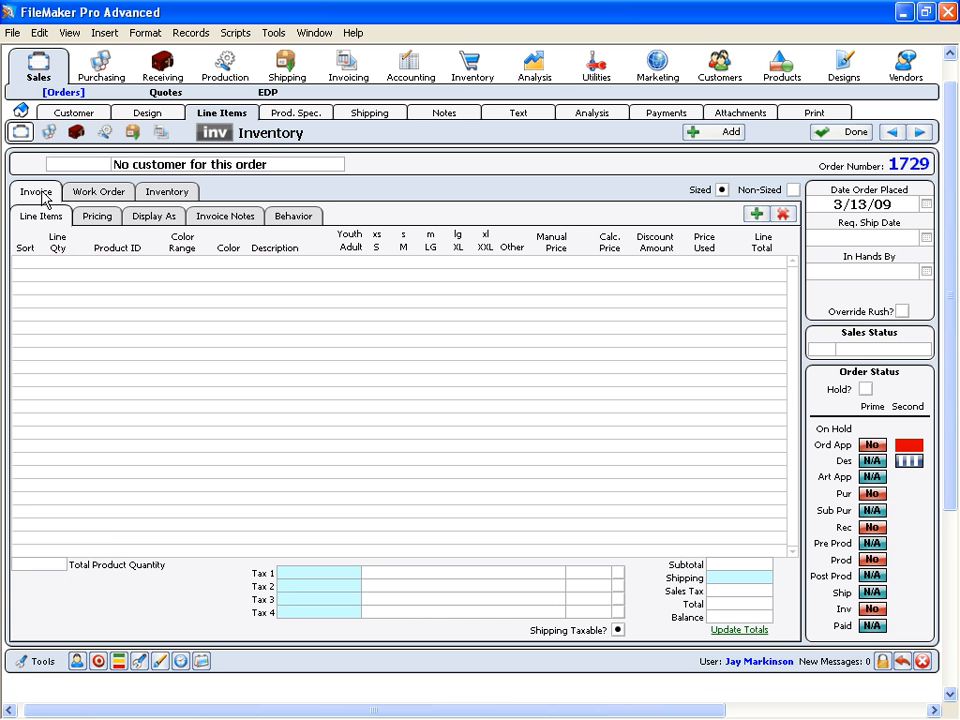
left_click(79, 197)
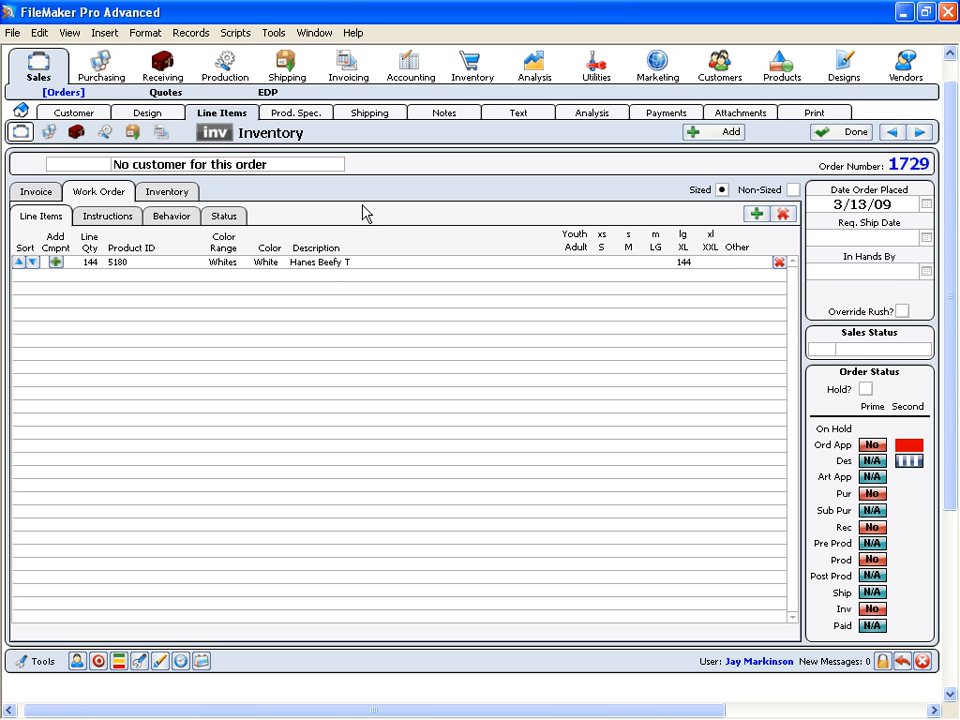
left_click(21, 193)
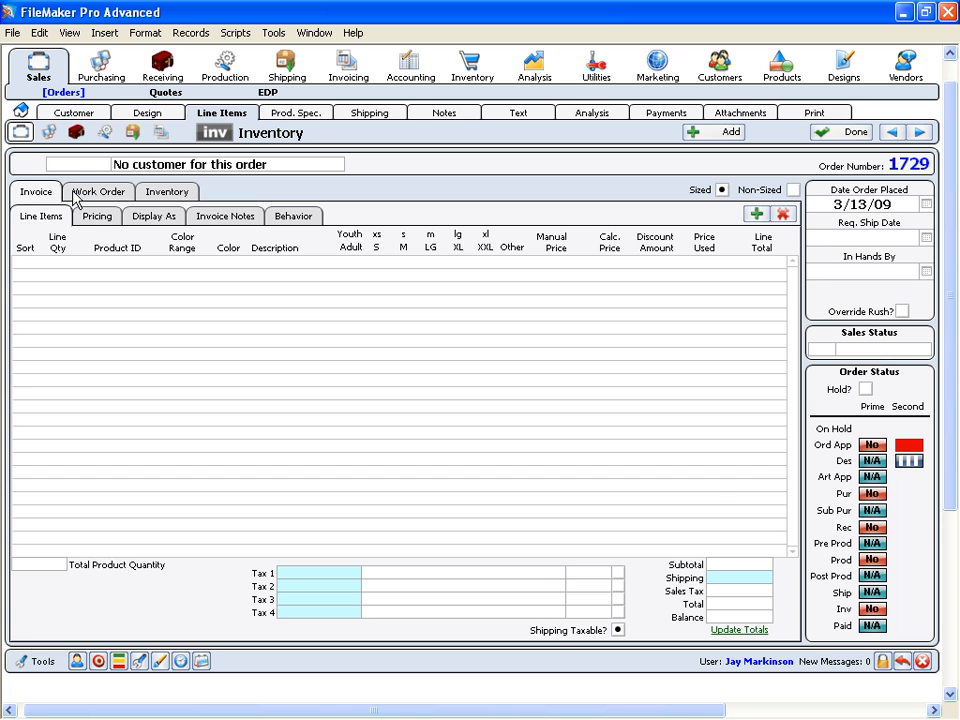
left_click(73, 191)
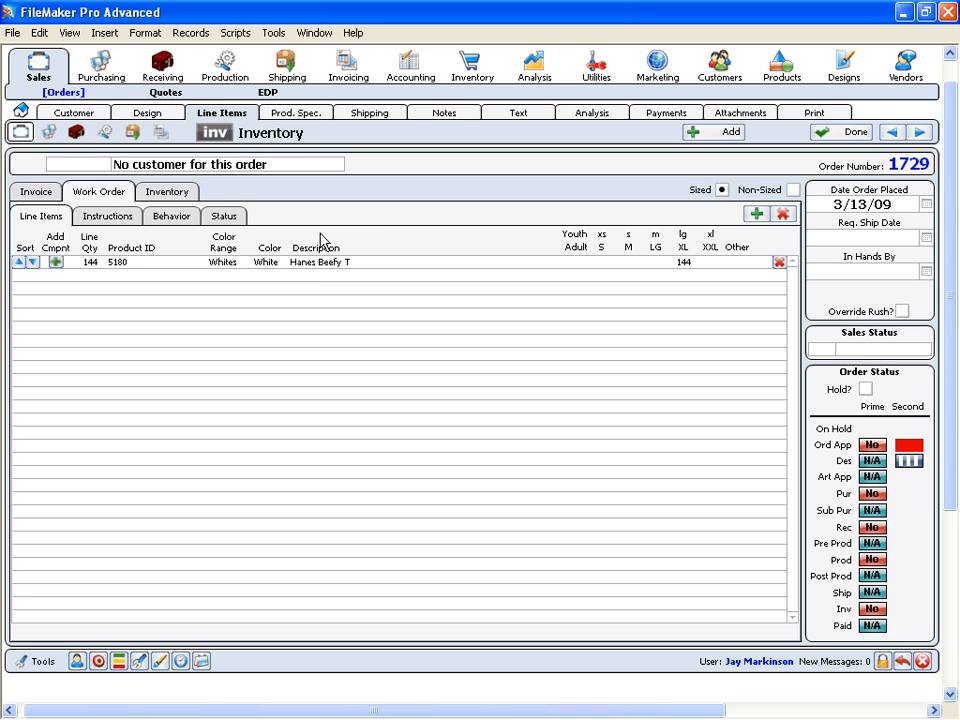
- Examine the behavior settings of the Hanes Beefy T work order line item, including product source, storage and invoicing, and close it
left_click(277, 265)
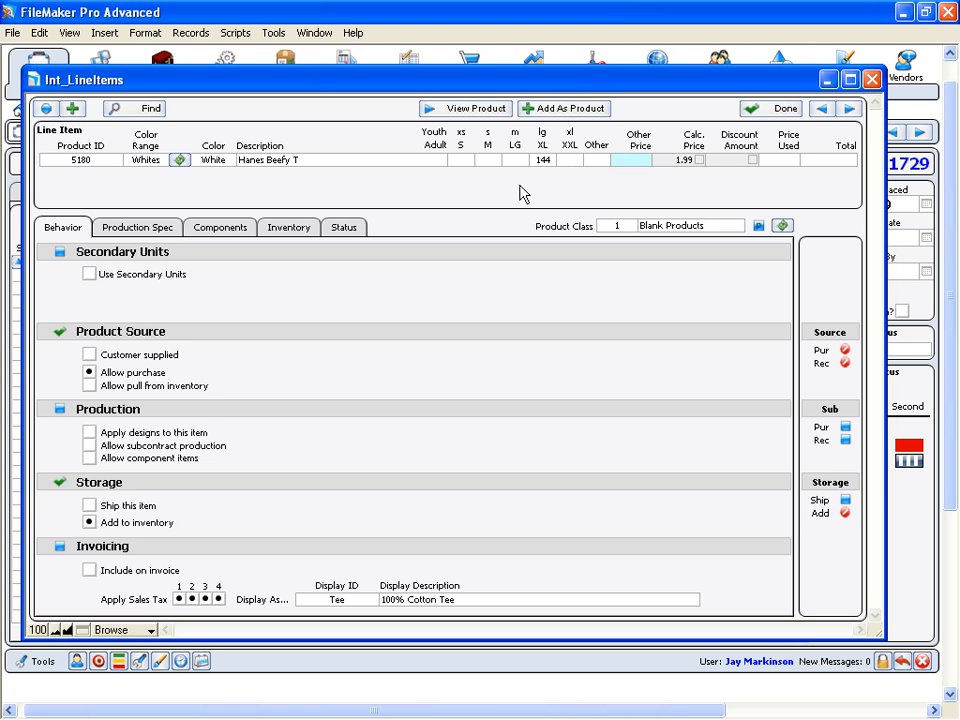
left_click(766, 113)
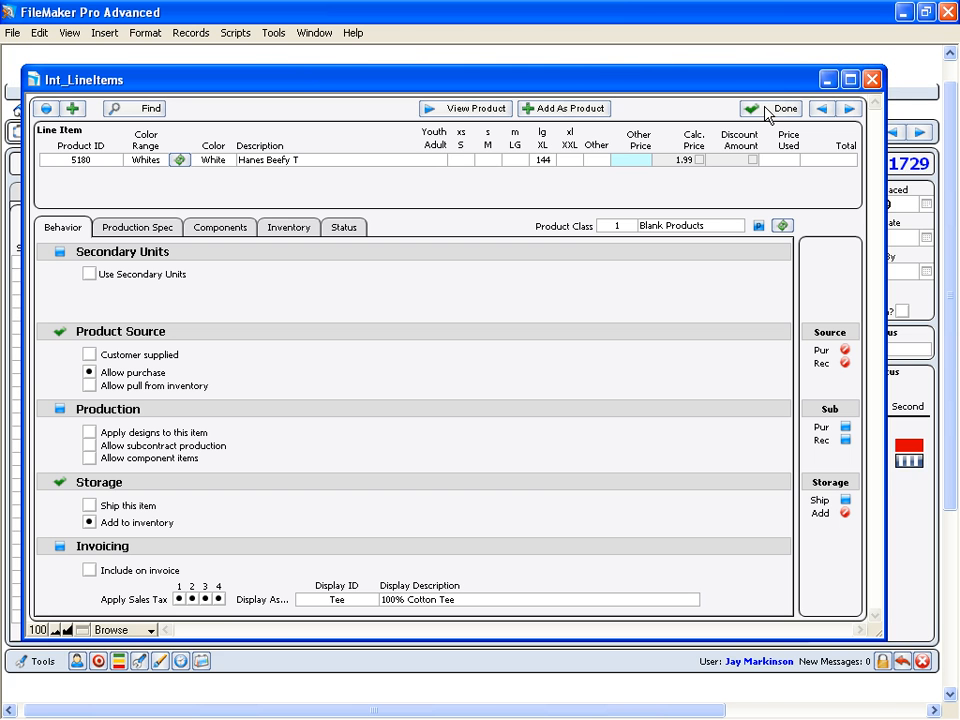
left_click(768, 110)
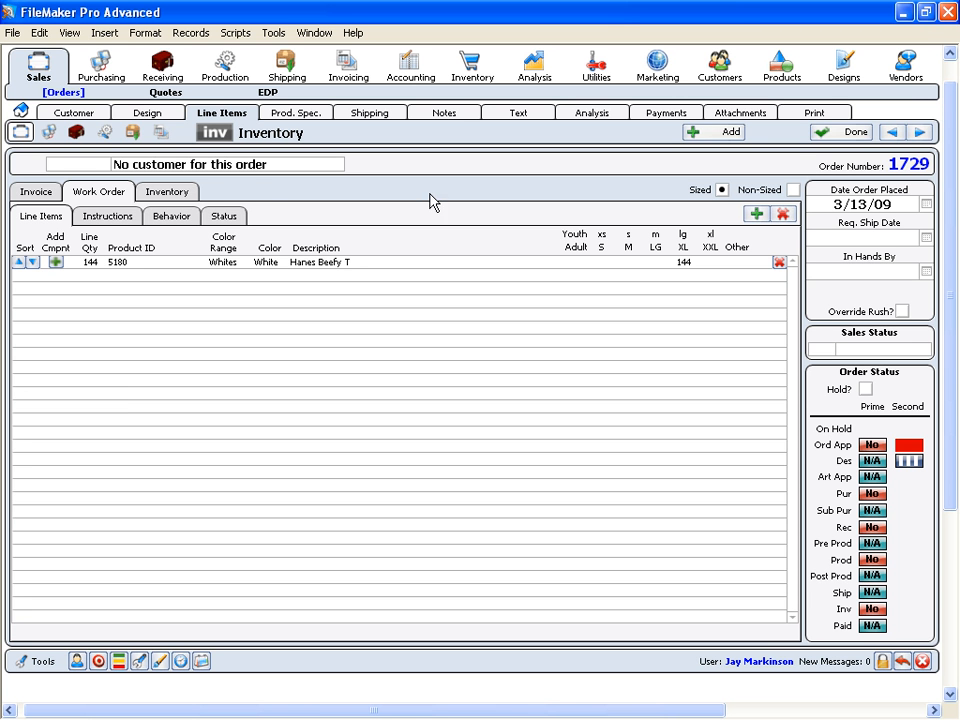
- Add a purchase order to vendor ACC in Purchasing, with a shipping amount of 13 and UPS Ground Commercial as shipping method
left_click(50, 133)
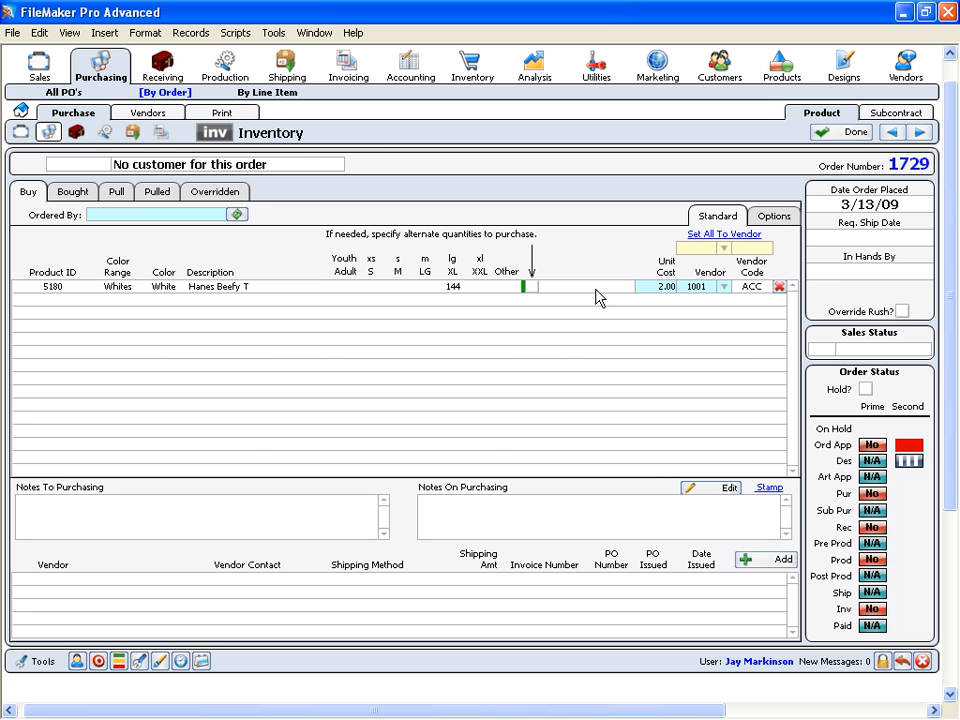
left_click(766, 566)
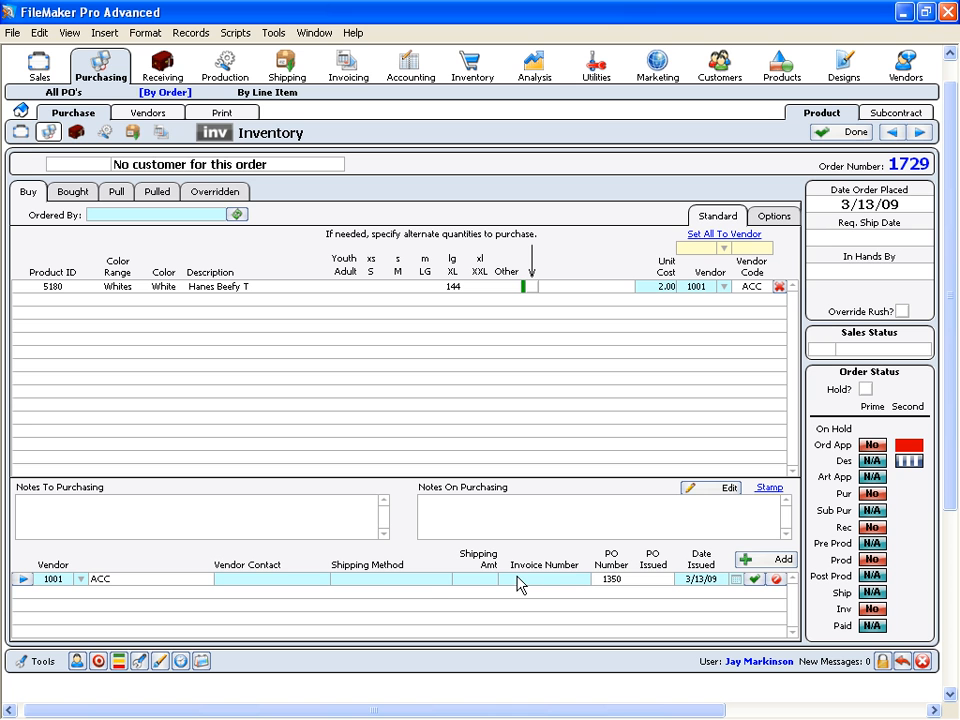
left_click(475, 579)
type("13")
left_click(402, 506)
left_click(440, 580)
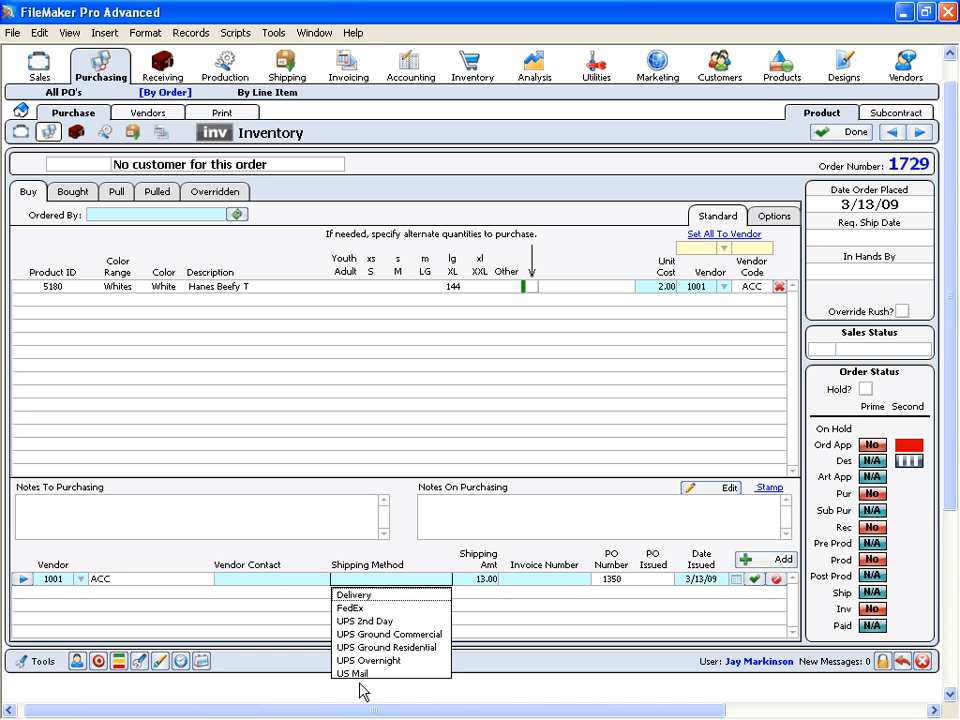
left_click(364, 634)
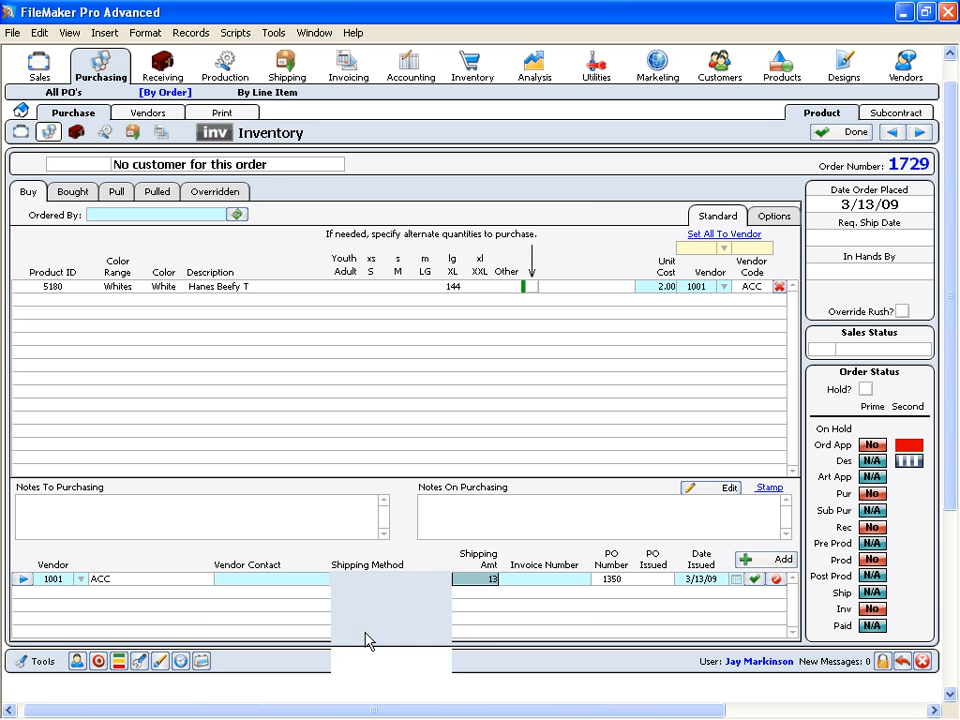
- Enter 22334 as the ACC purchase order's invoice number and issue the purchase order
left_click(557, 577)
type("223")
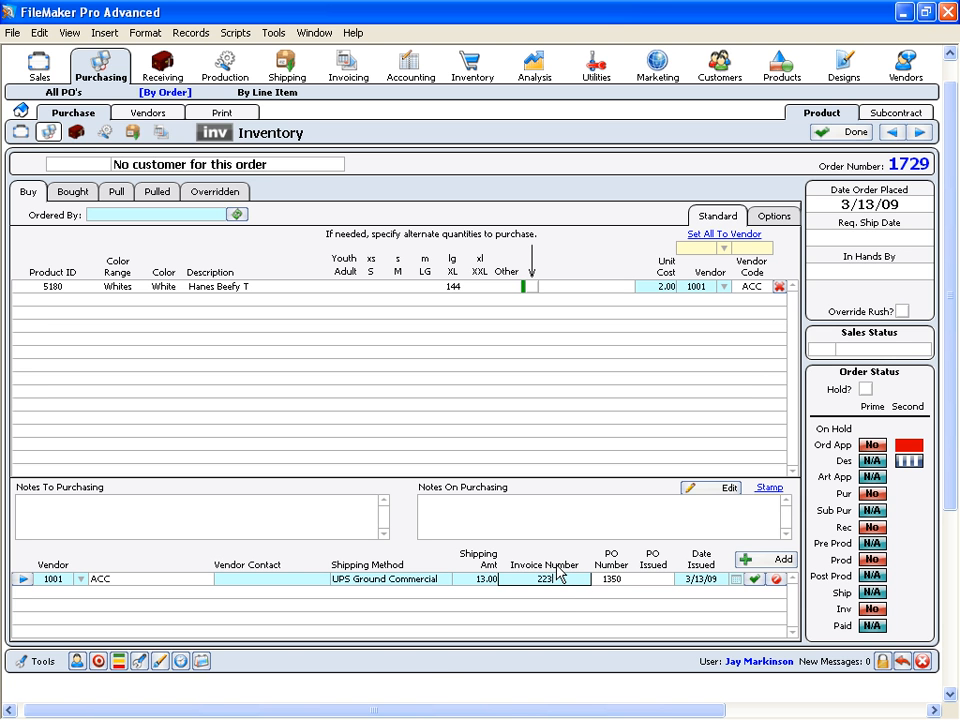
type("34")
left_click(534, 548)
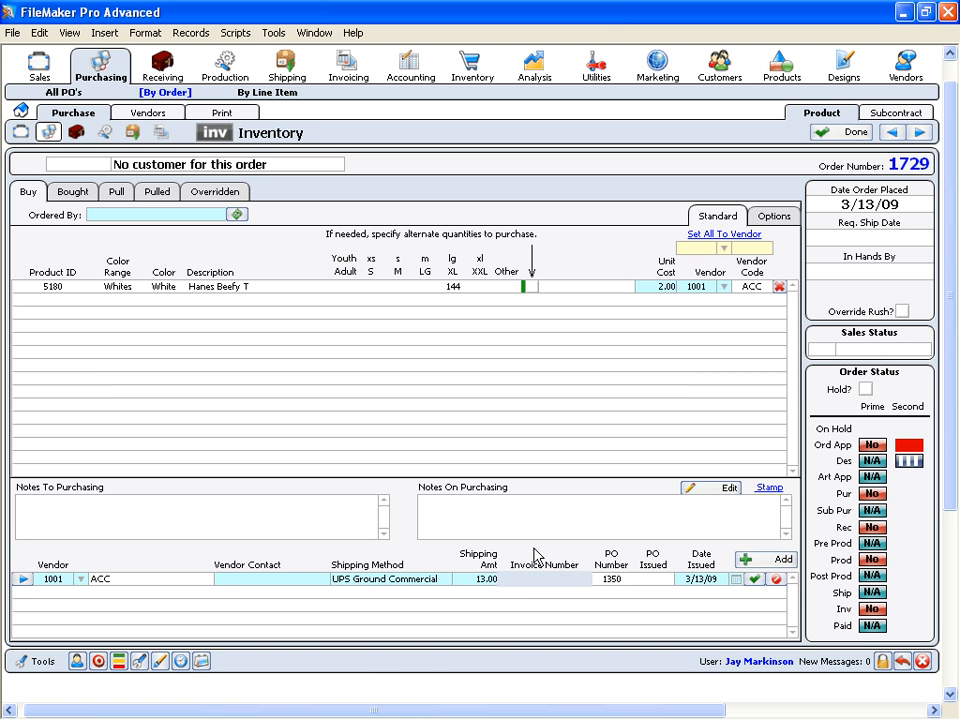
left_click(754, 579)
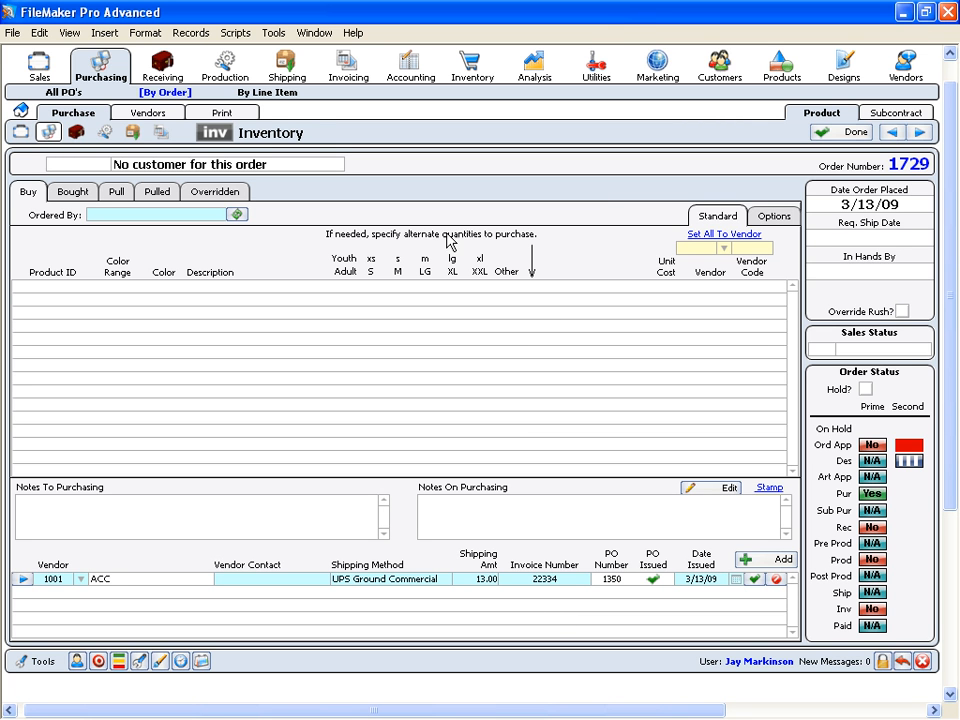
- Receive the purchased Hanes Beefy T item in full in the order's Receiving section
left_click(75, 135)
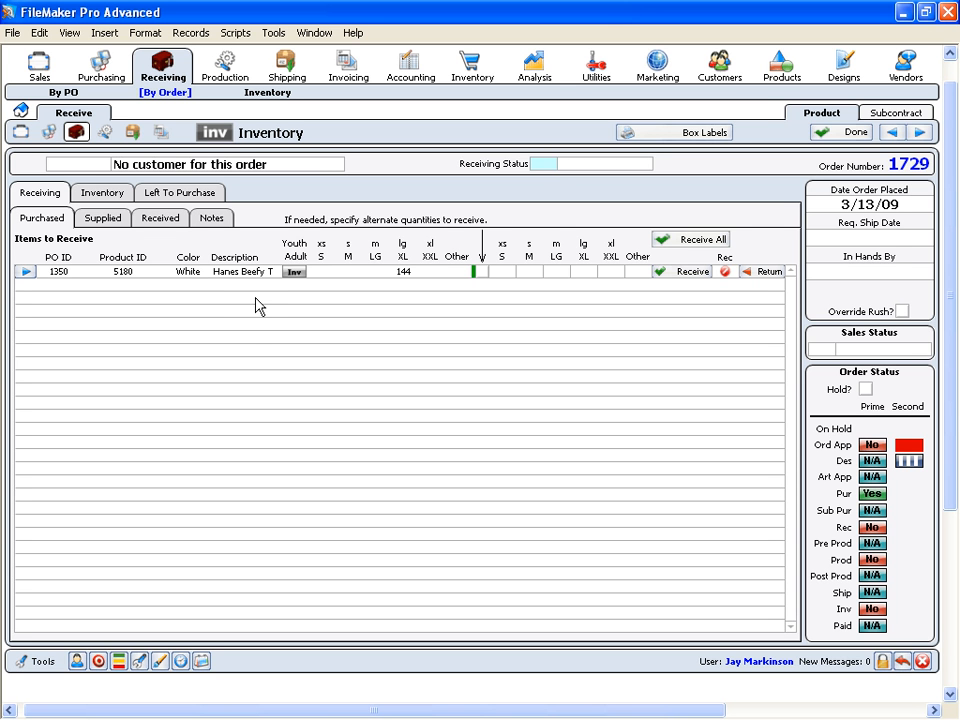
left_click(669, 272)
left_click(678, 274)
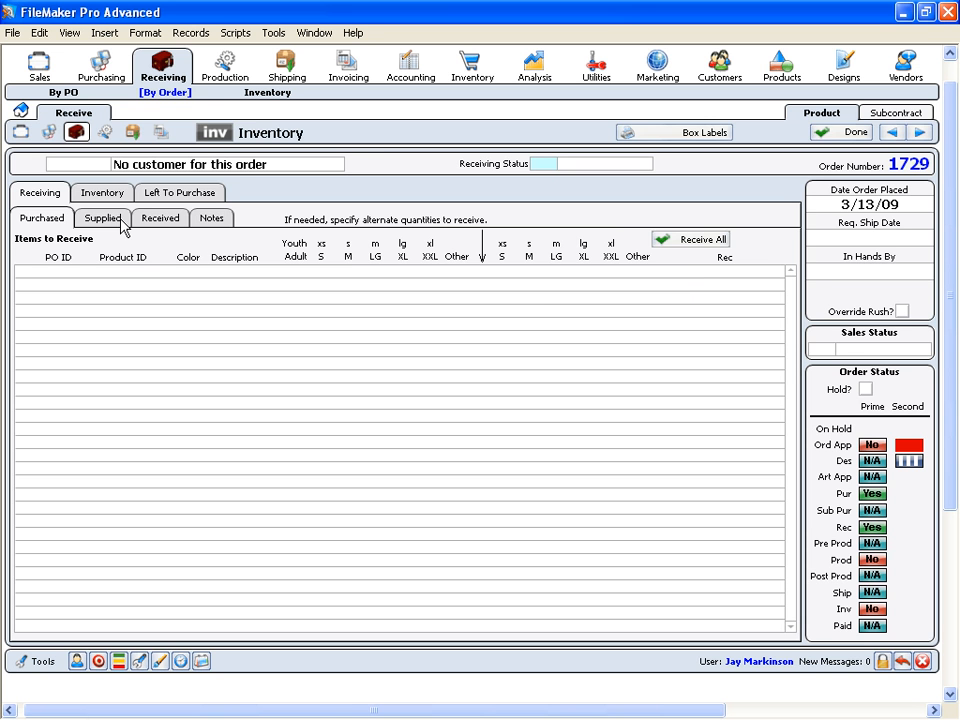
- Unreceive the received Hanes Beefy T item and receive it again from the purchased items
left_click(173, 222)
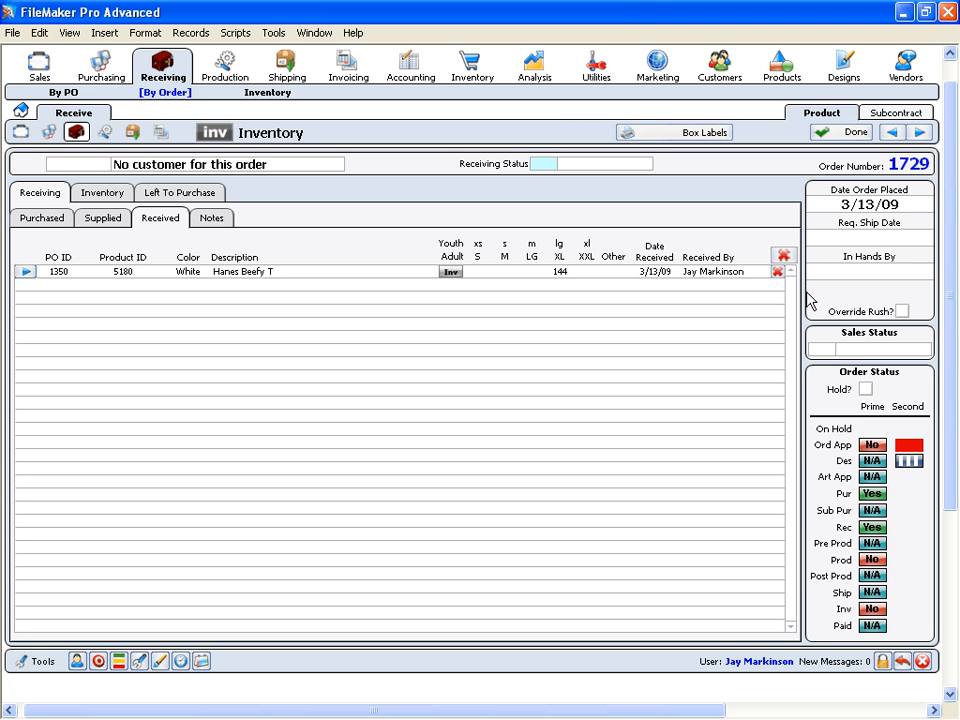
left_click(777, 271)
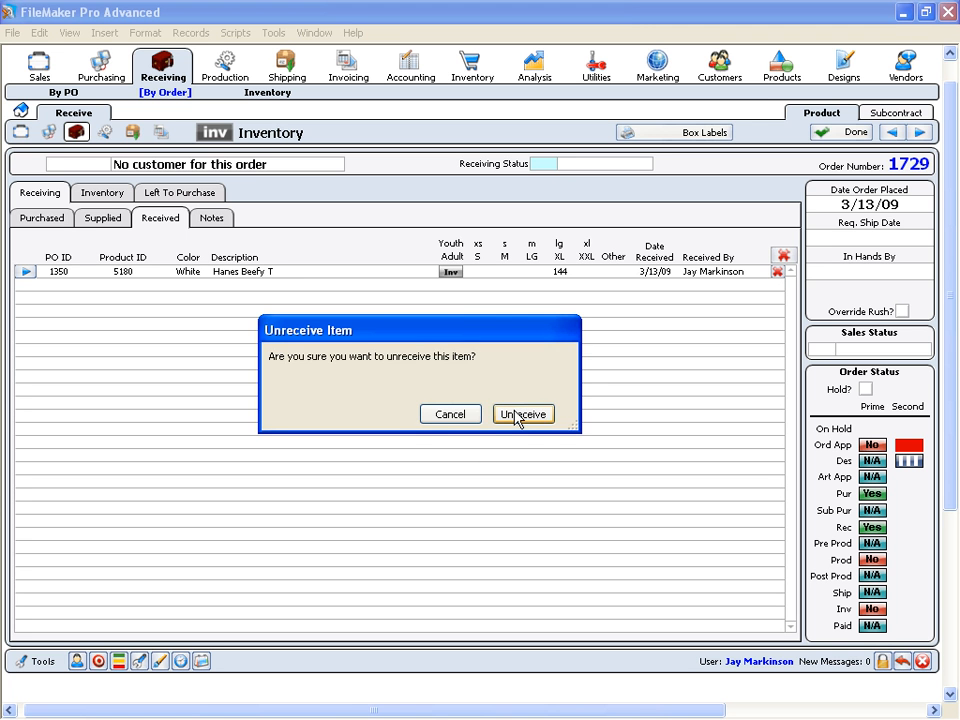
left_click(514, 414)
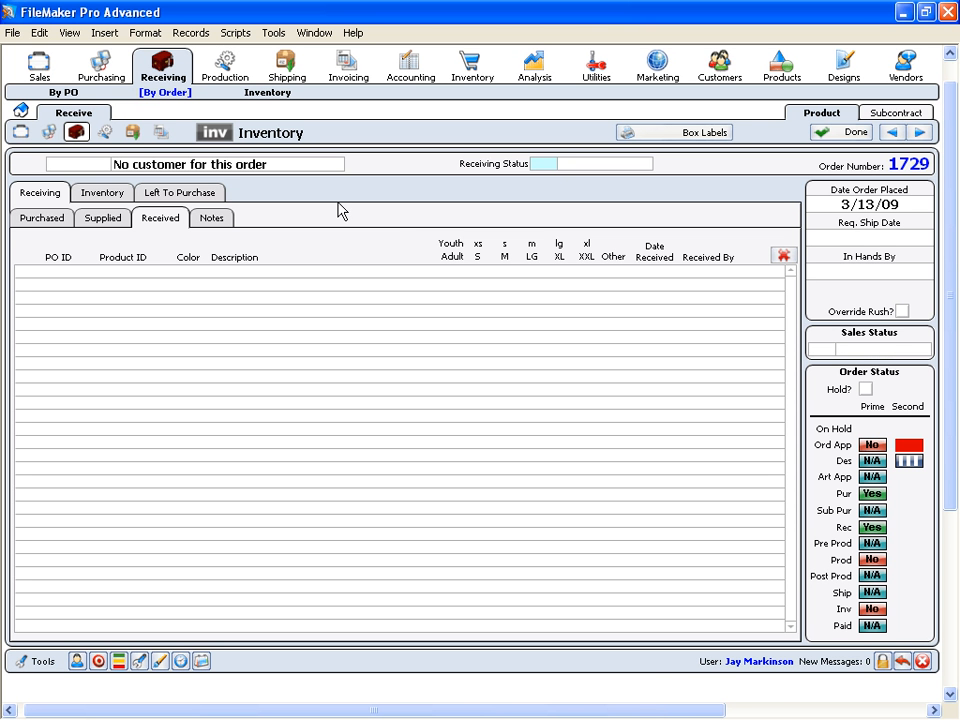
left_click(47, 219)
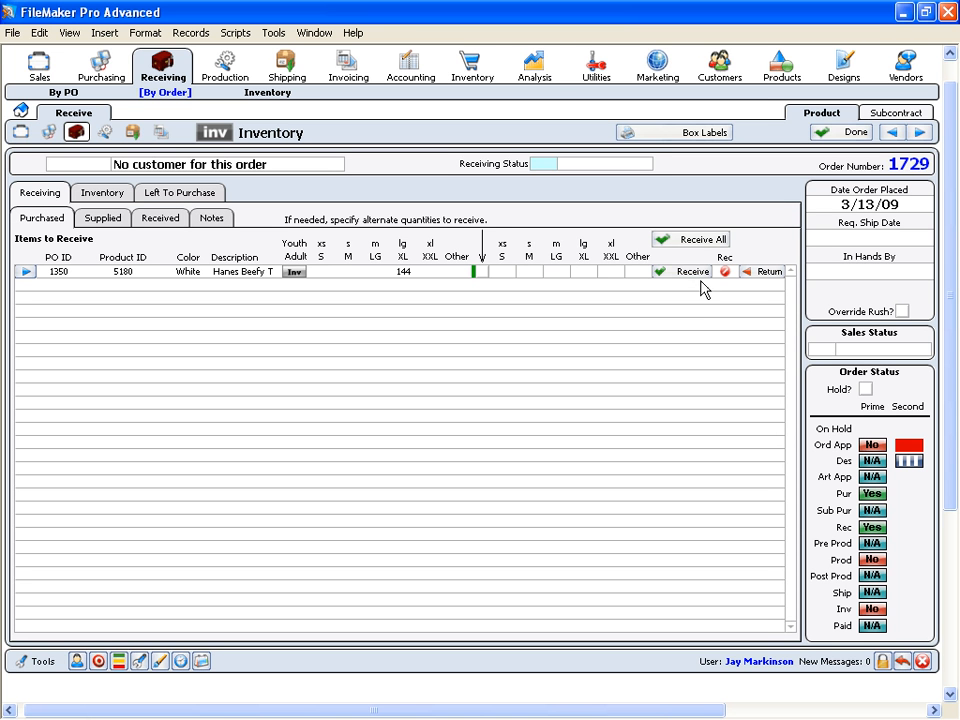
left_click(700, 274)
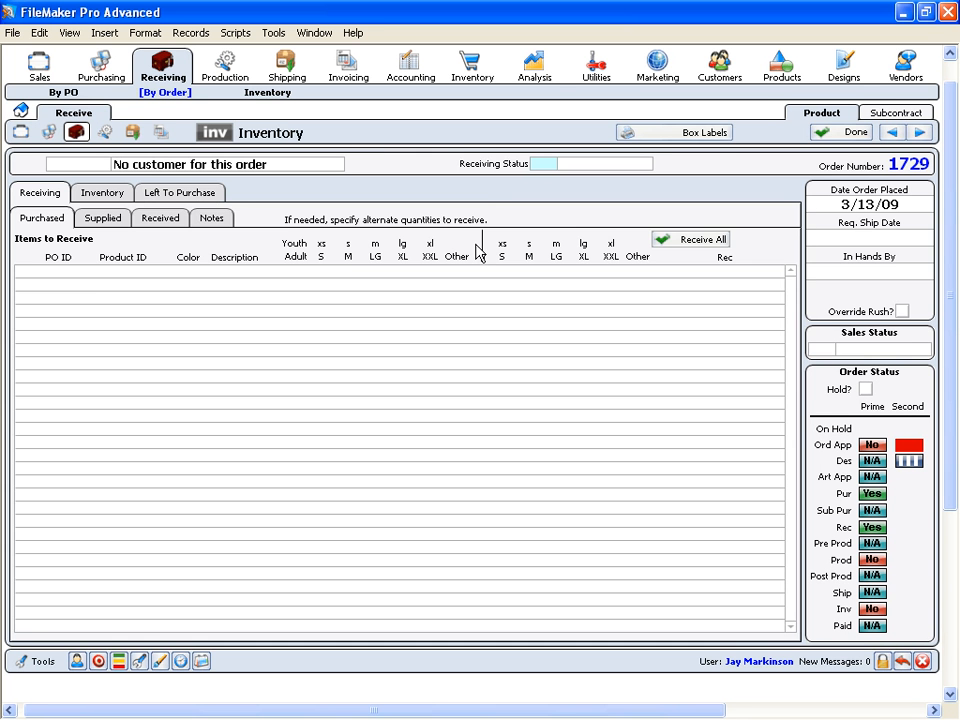
- Process the Hanes Beefy T's pending automatic addition to inventory
left_click(100, 194)
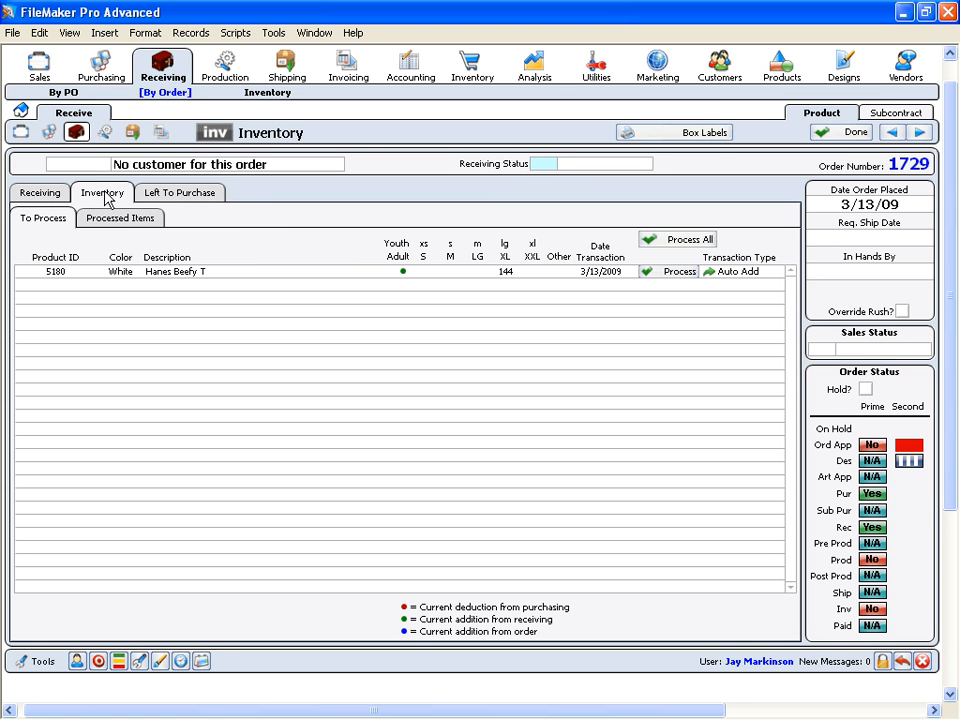
left_click(676, 272)
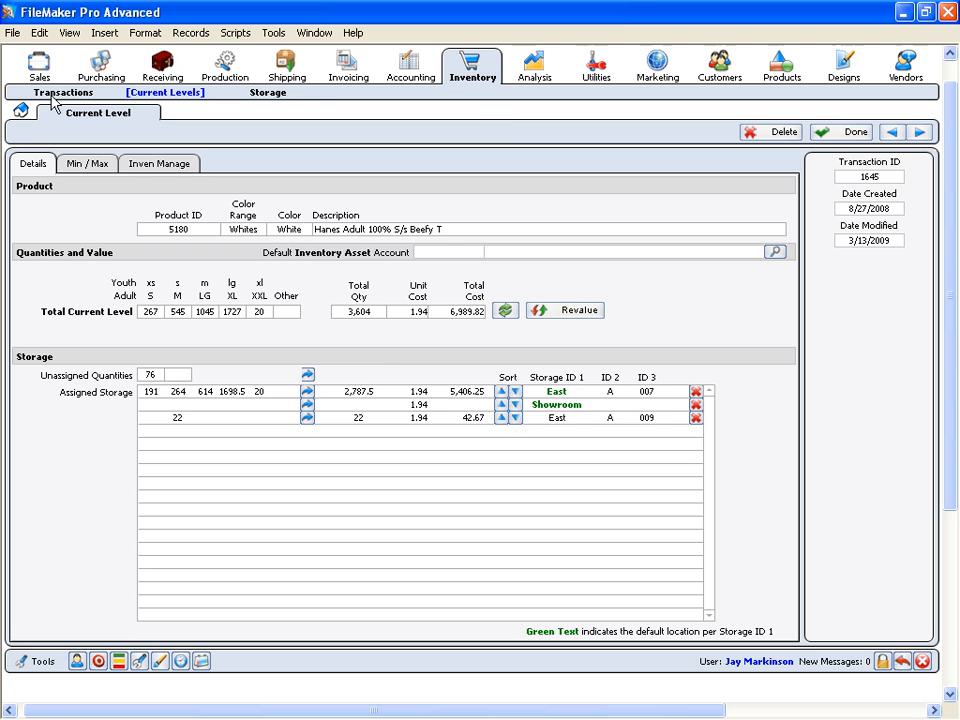
- List all inventory transactions and examine the most recent automatic addition for the order
left_click(55, 93)
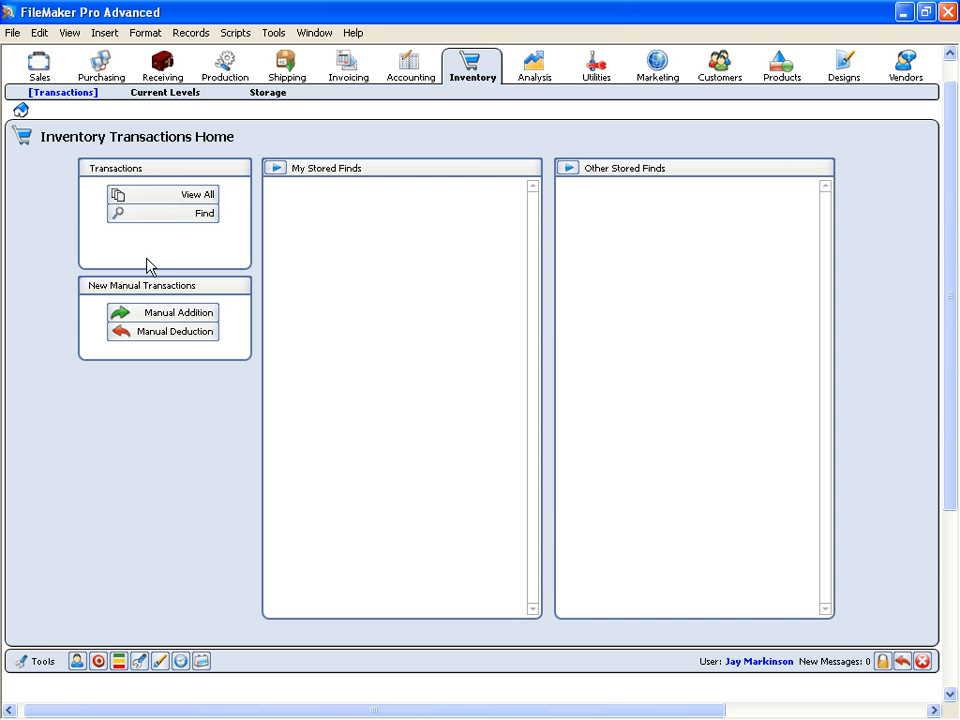
left_click(165, 190)
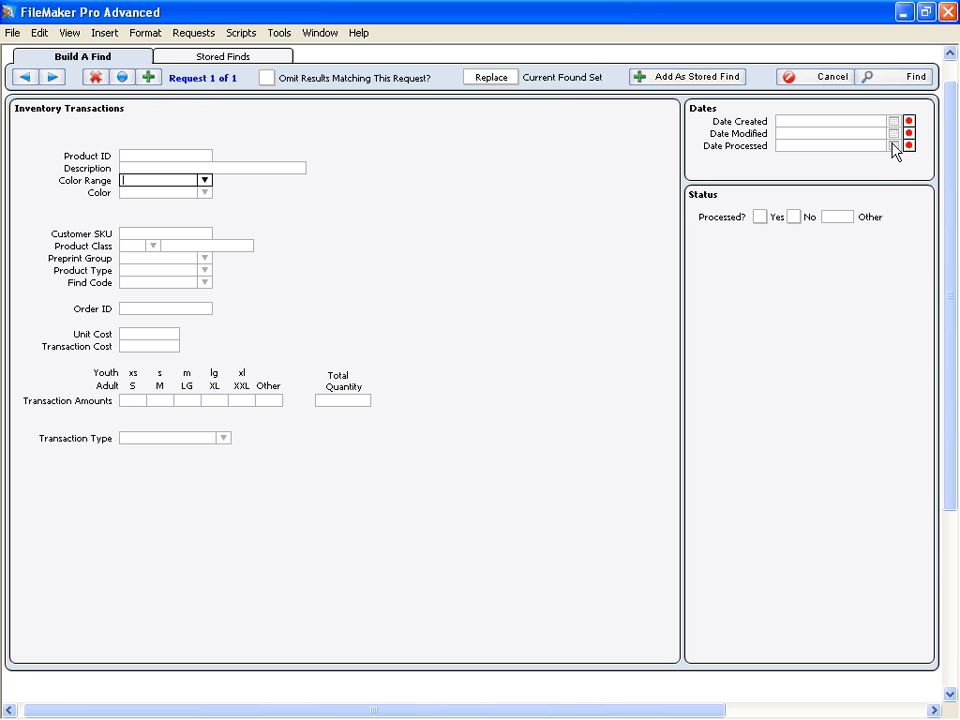
key("Return")
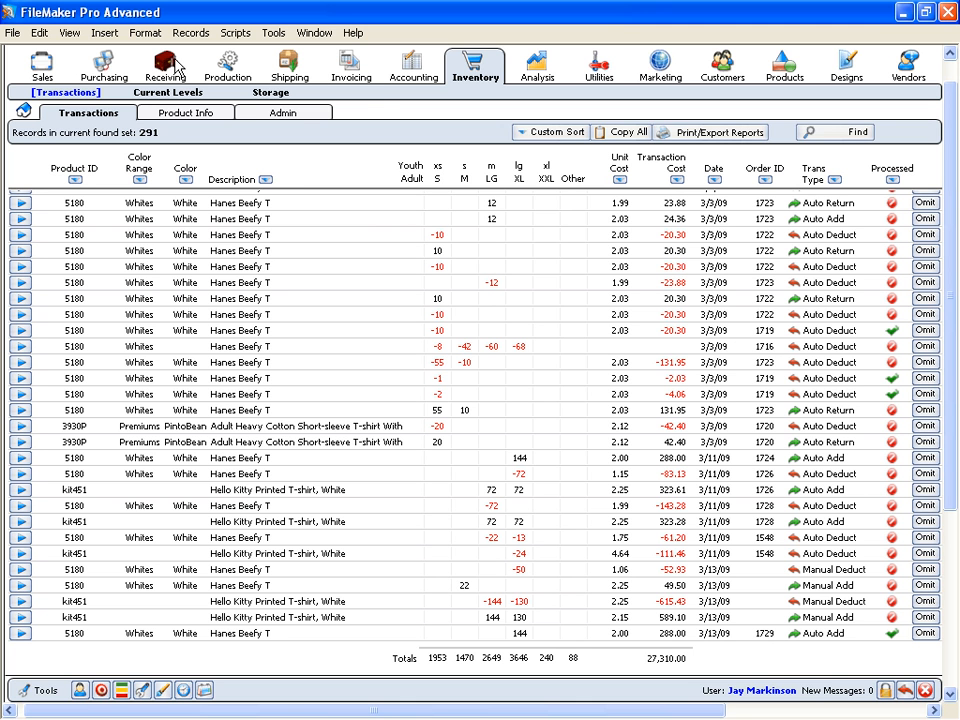
- Open the inventory order in Invoicing and examine its work order line items and inventory sections
left_click(42, 62)
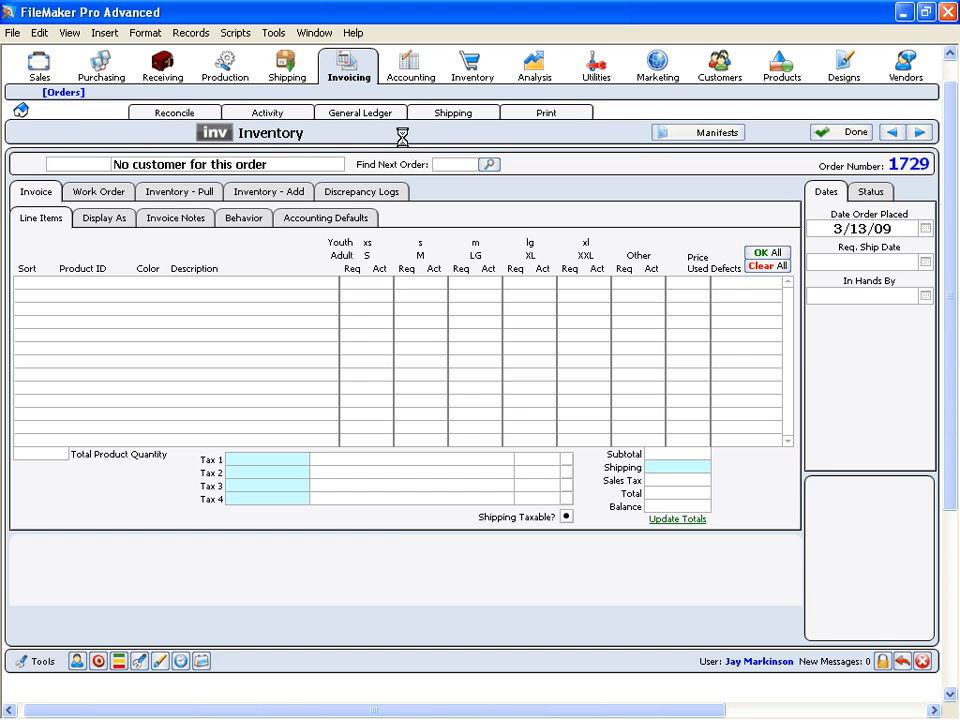
left_click(108, 192)
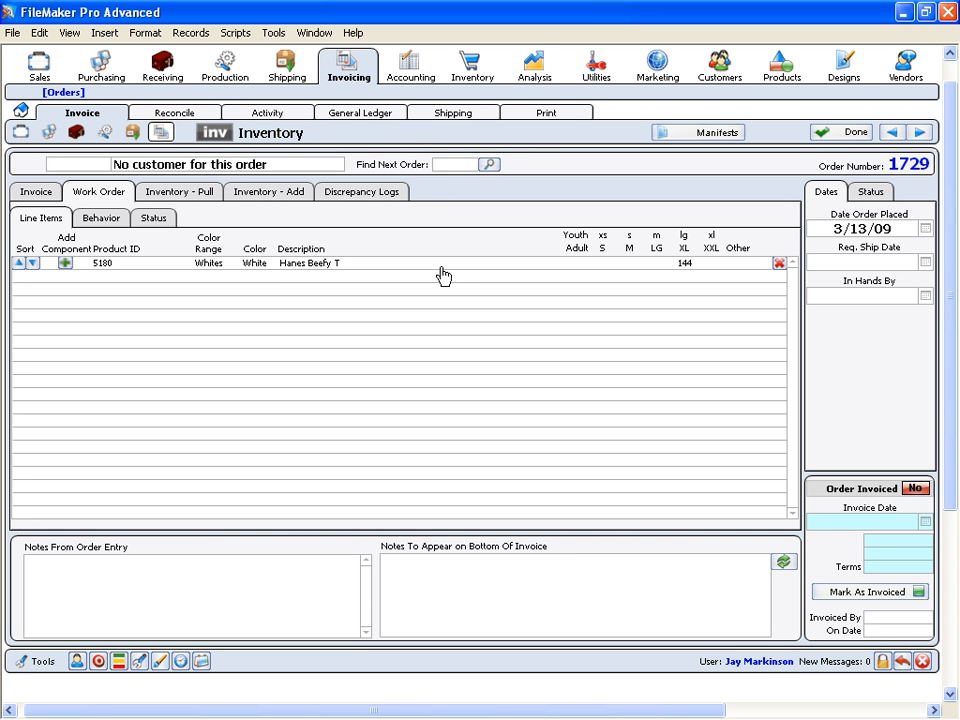
left_click(268, 194)
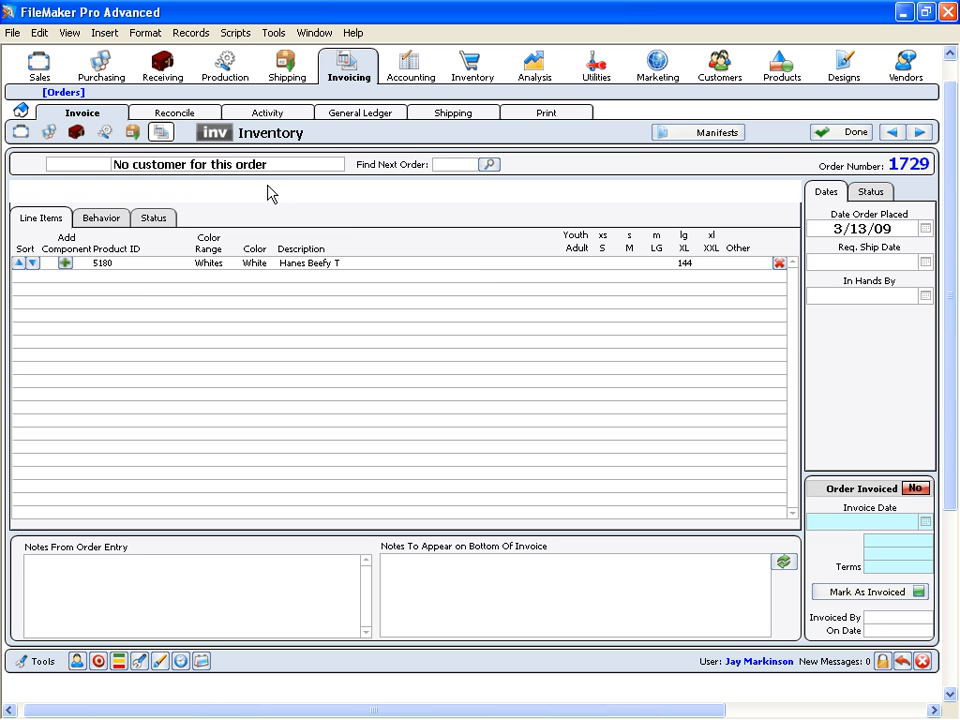
left_click(155, 202)
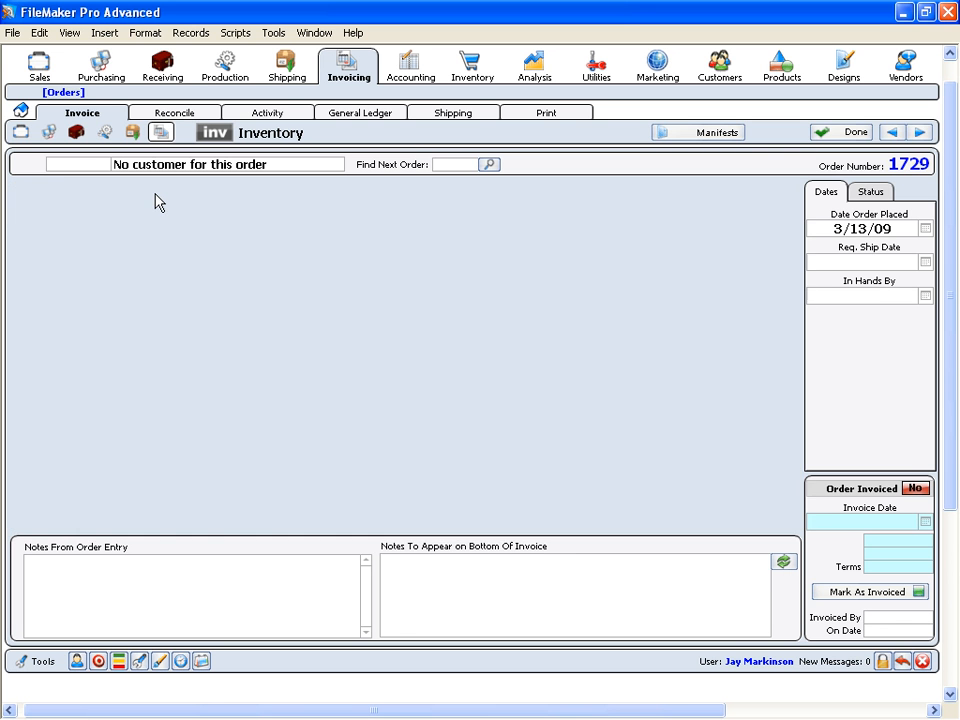
- Set the inventory order's invoice date to 3/13/09 and mark the order as invoiced
left_click(40, 196)
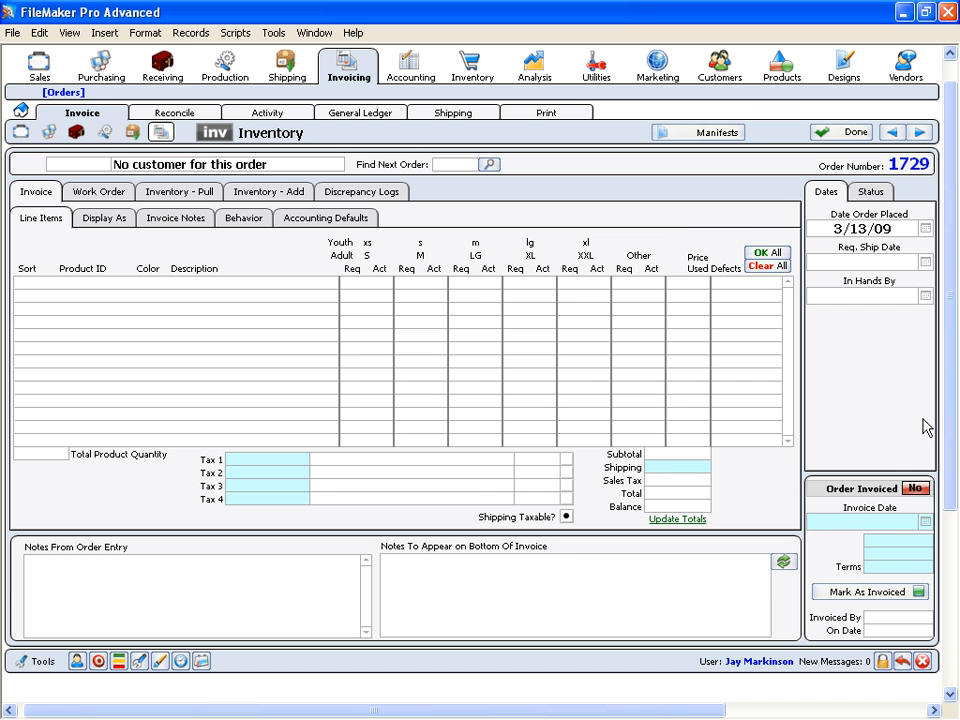
left_click(864, 526)
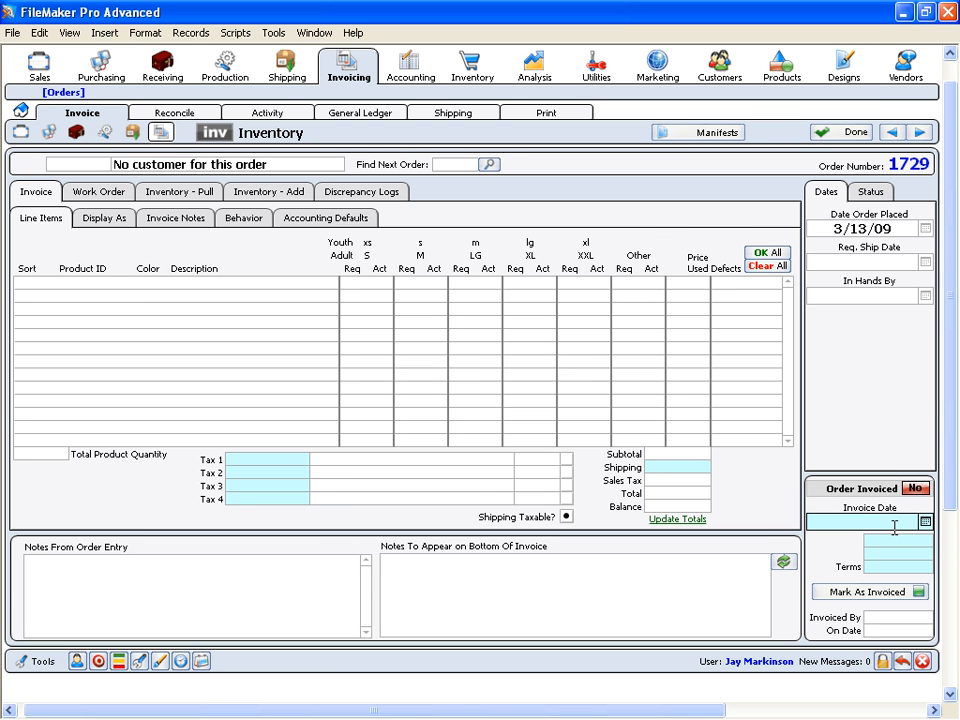
left_click(843, 595)
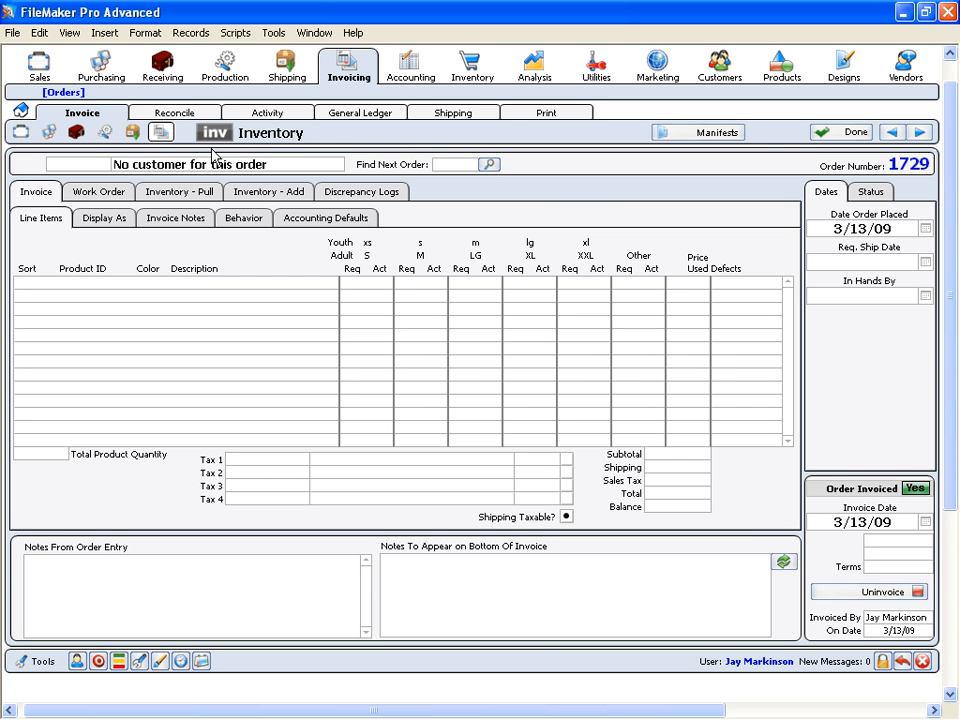
- Examine the invoiced order's general ledger entries and the Hanes Beefy T product's cost modifiers
left_click(328, 116)
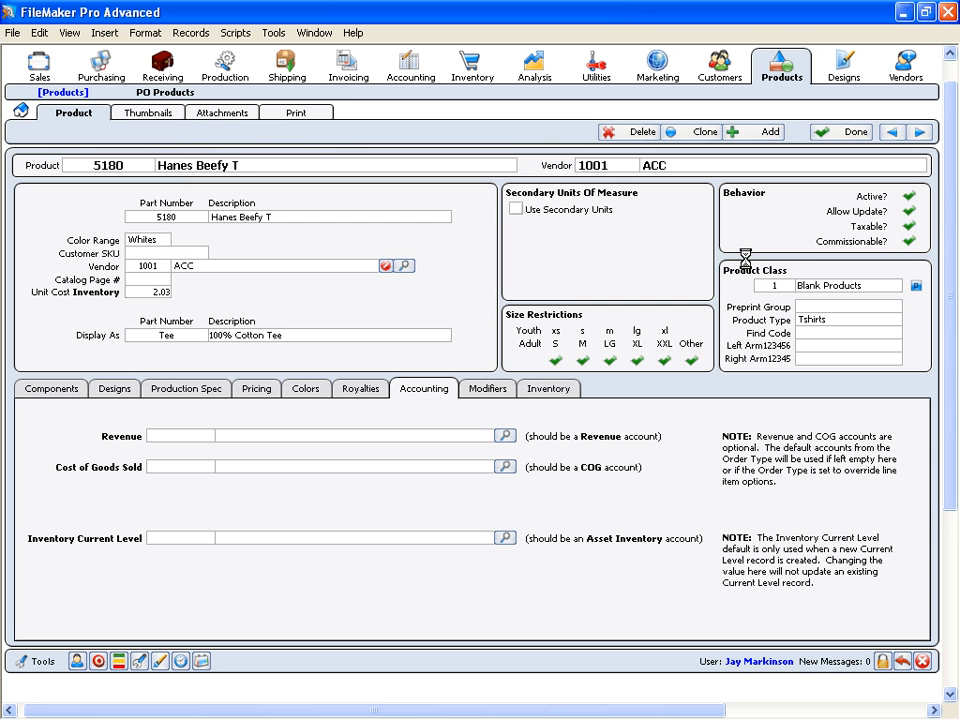
left_click(486, 389)
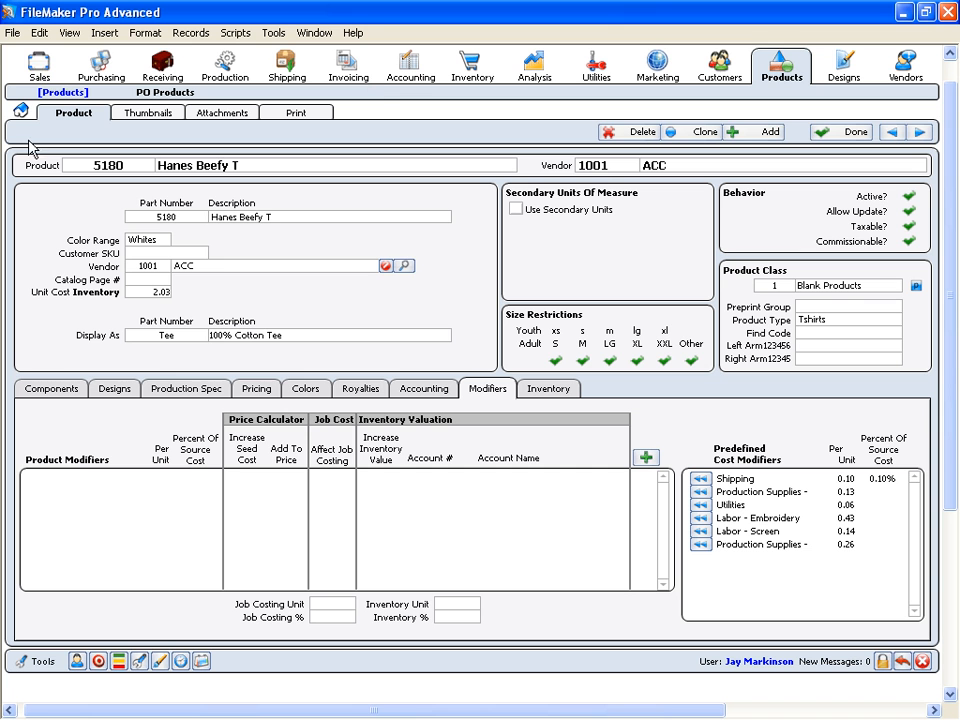
- Examine the company's general ledger default accounts and inventory options for invoicing a sales order
left_click(38, 66)
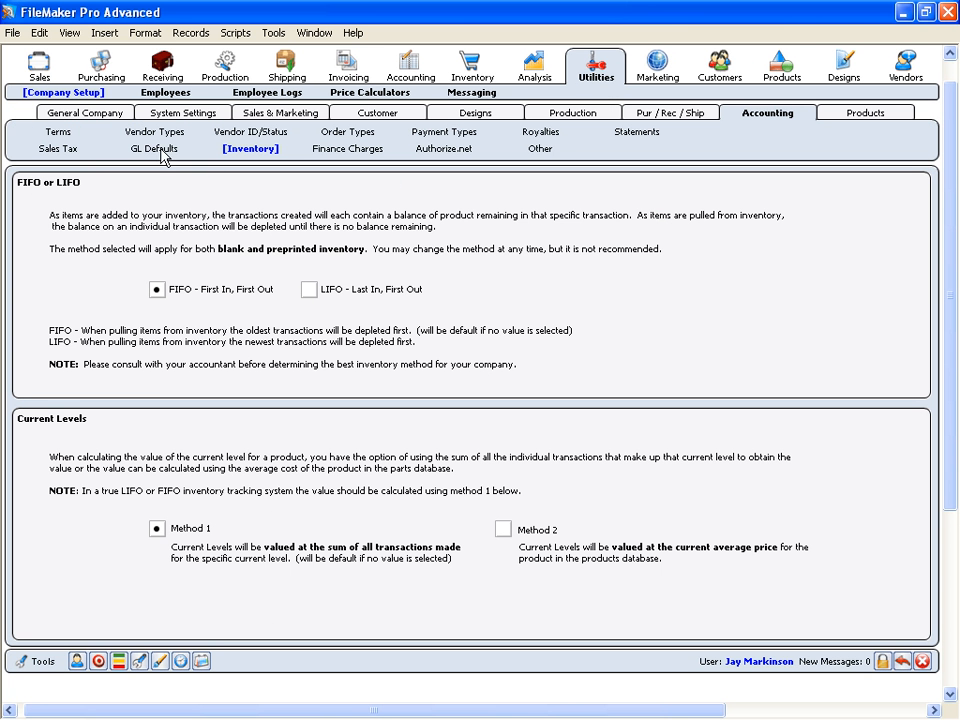
left_click(156, 149)
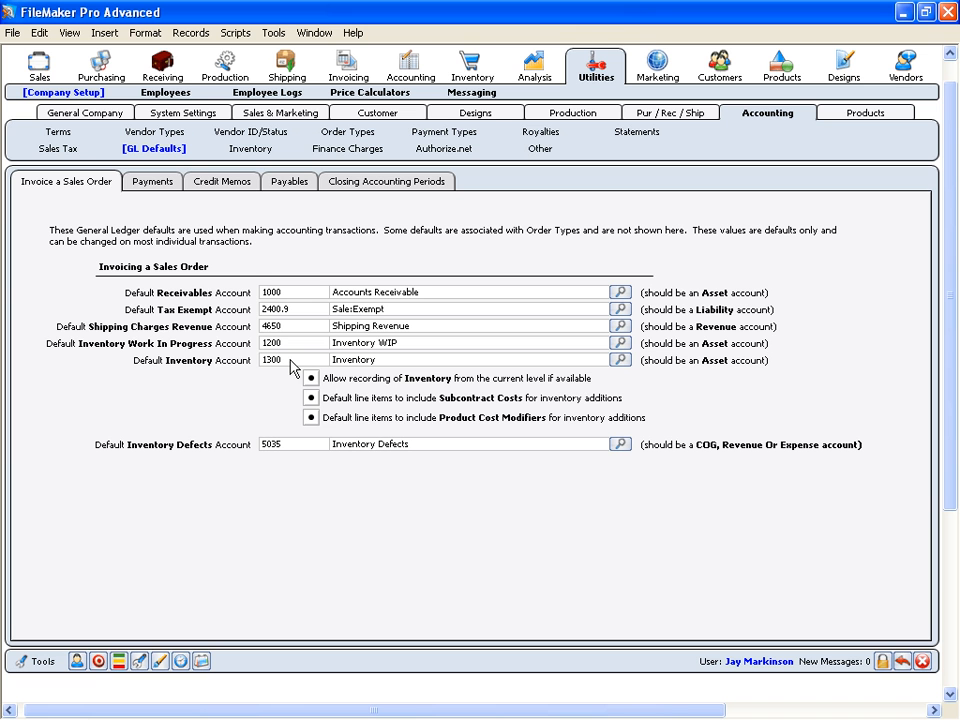
- View the current inventory levels and return to the invoice line items of the inventory order
left_click(474, 66)
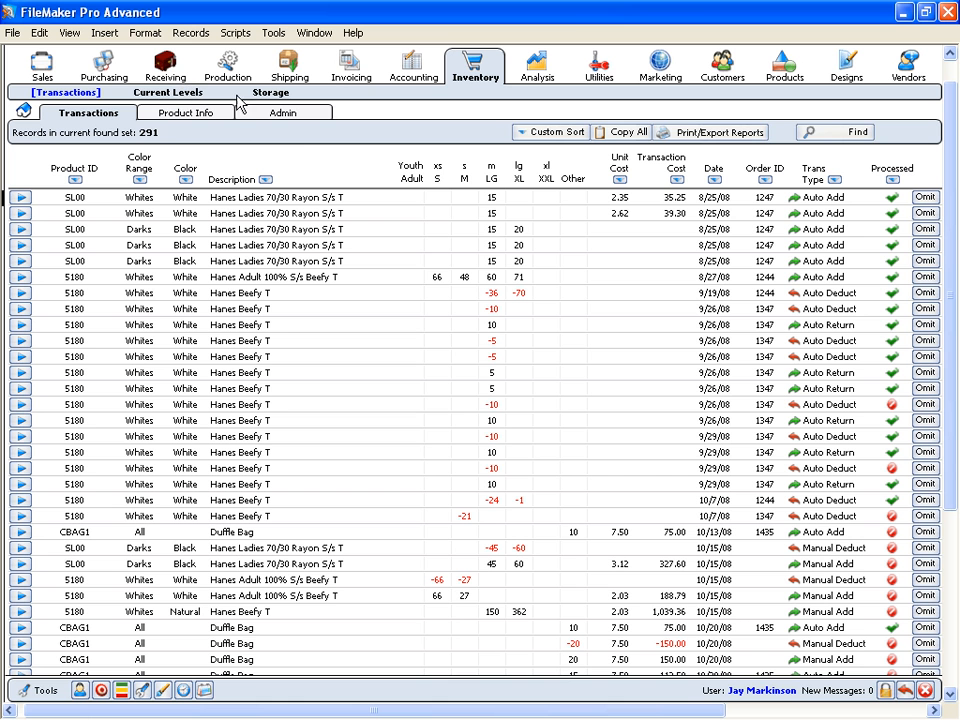
left_click(165, 95)
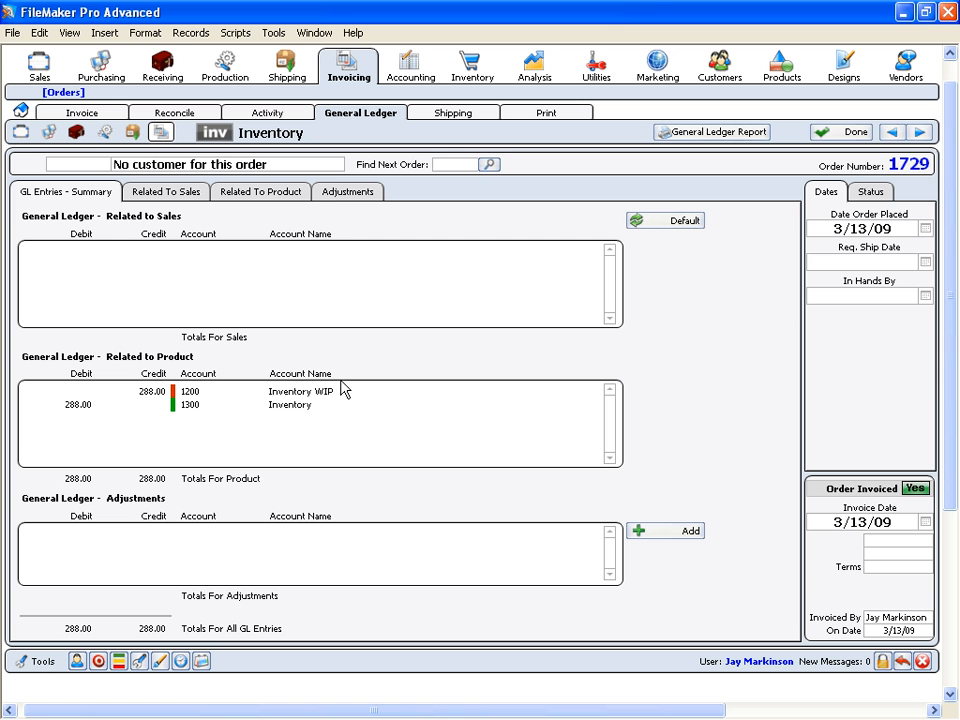
left_click(84, 112)
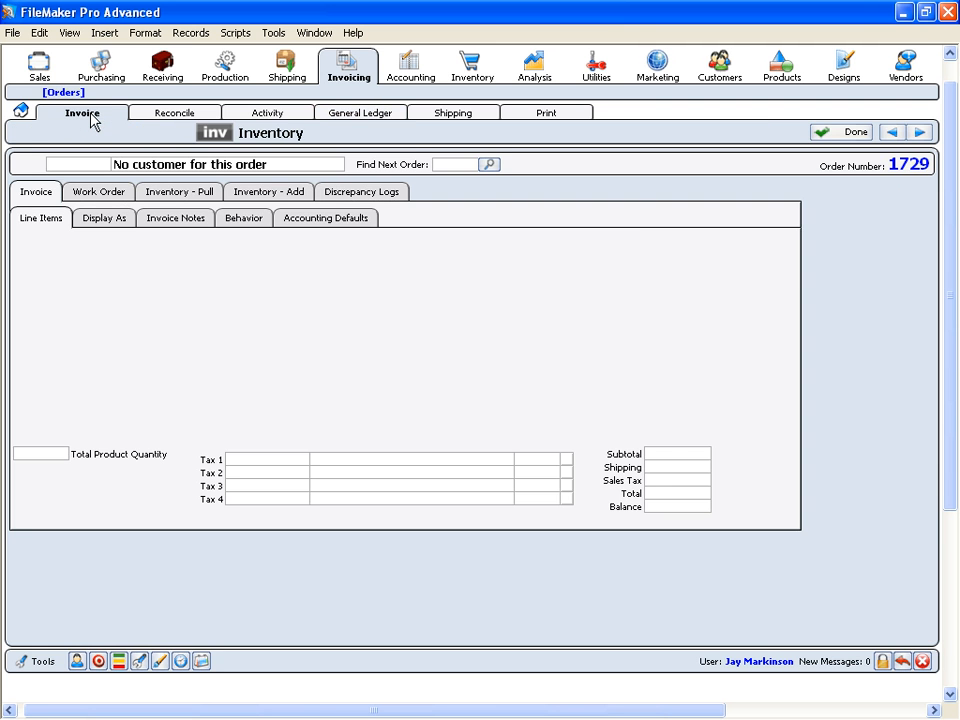